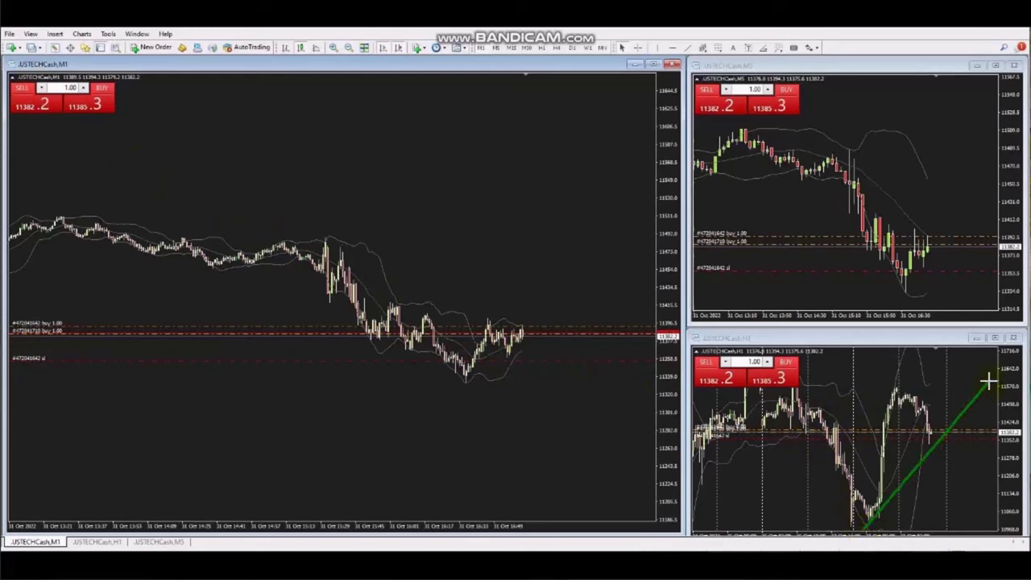
Step: Complete the rising H1 channel and draw two descending green trendlines on the M5 chart
left_click_drag(839, 449, 937, 338)
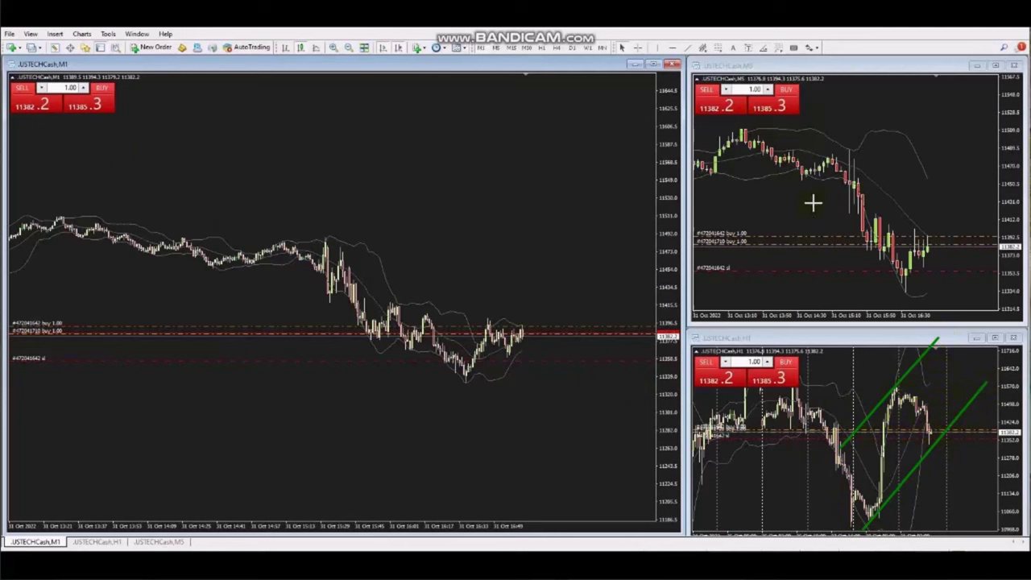
left_click_drag(848, 153, 929, 303)
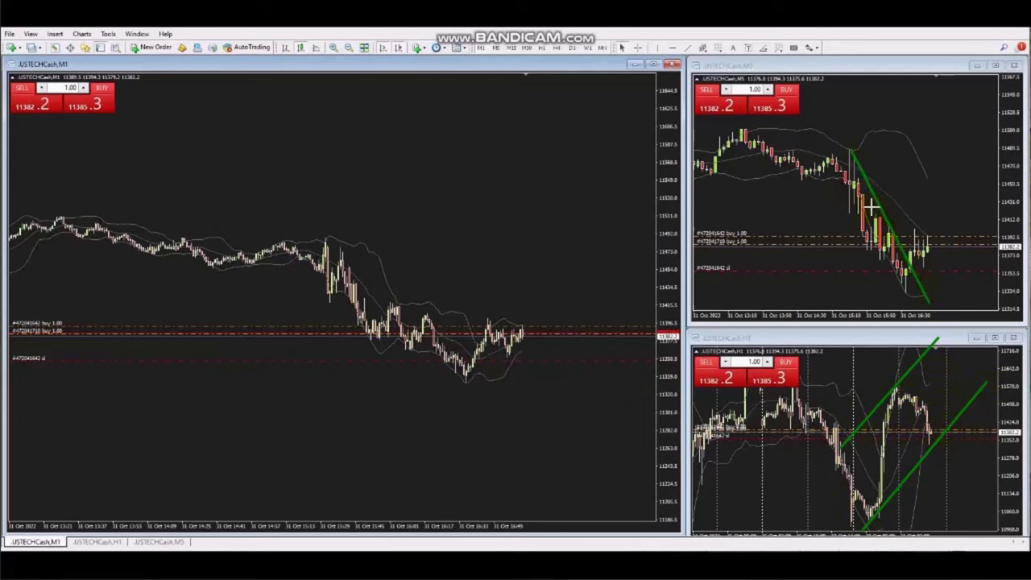
left_click_drag(801, 184, 914, 299)
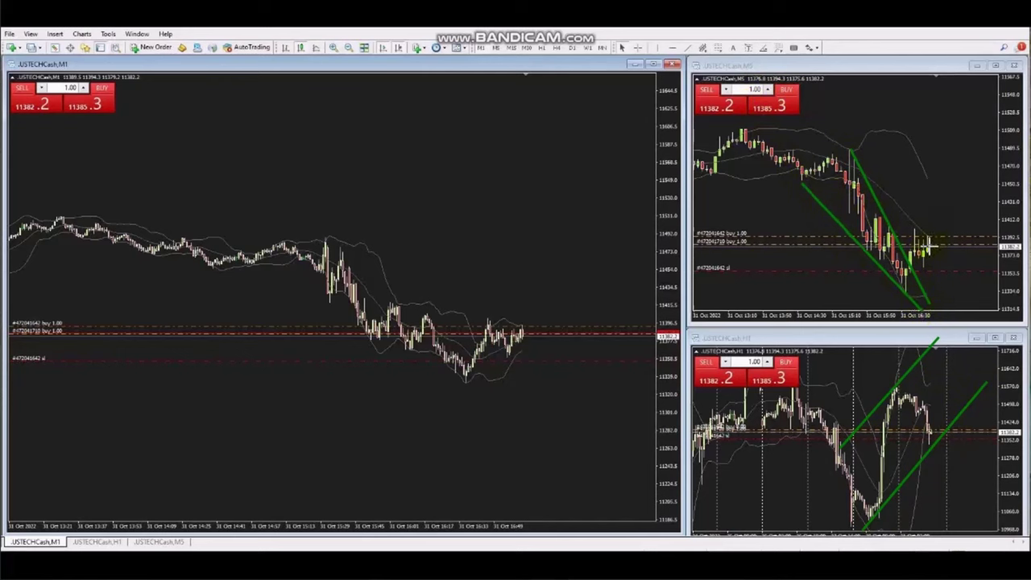
Step: Draw a descending trendline across the M1 decline and a rising trendline beneath it
left_click_drag(325, 238, 541, 408)
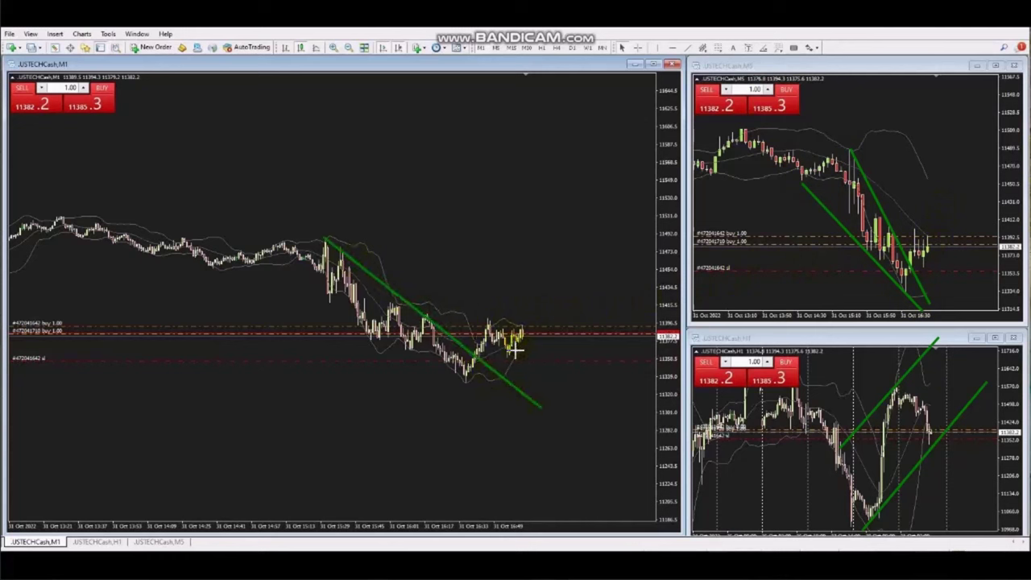
left_click_drag(451, 392, 595, 307)
left_click_drag(448, 346, 568, 275)
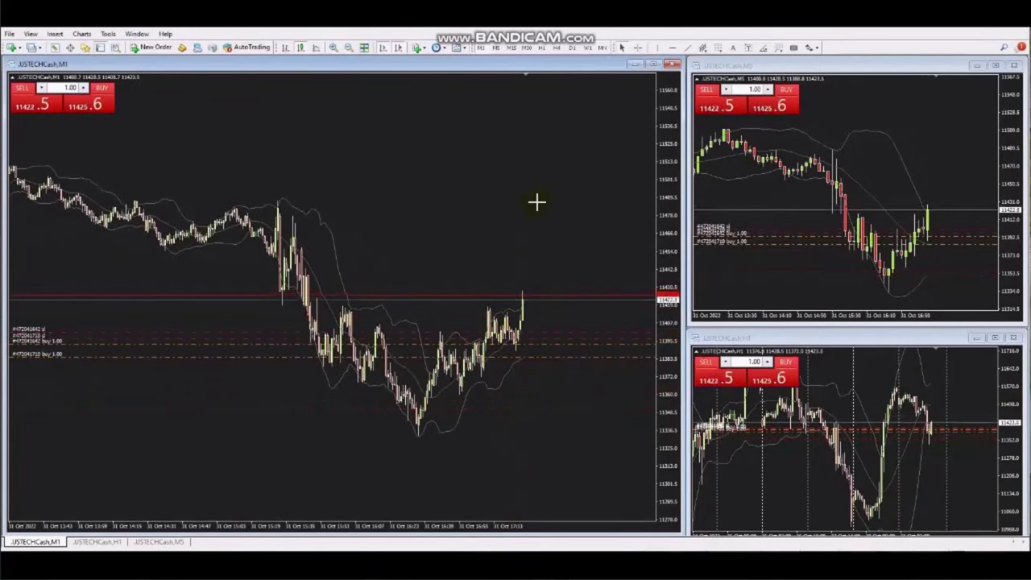
Step: Extend the dotted M1 trendline's lower anchor down to the swing low
left_click(564, 322)
left_click_drag(365, 445, 366, 449)
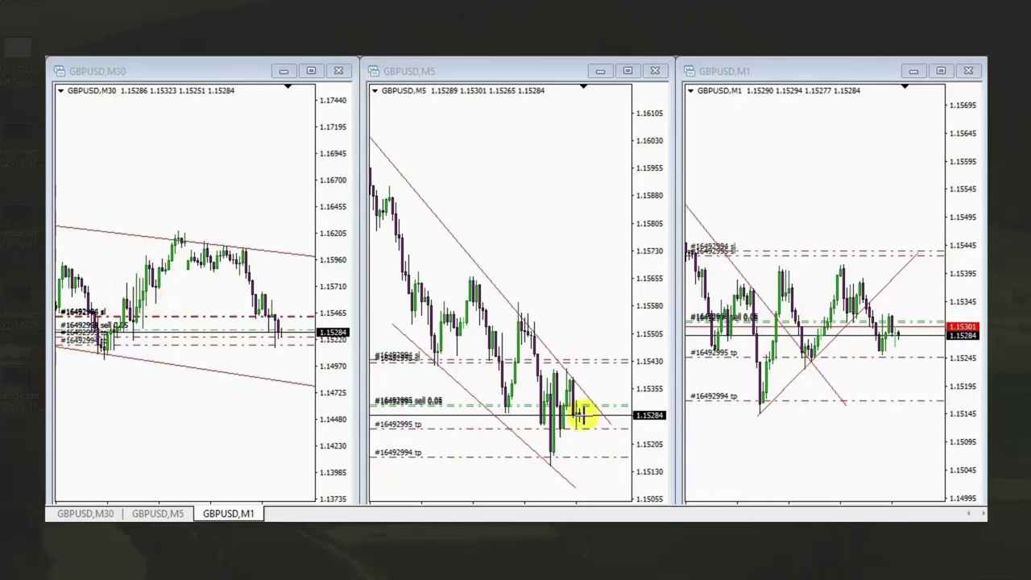
Step: Draw crossing rising and falling trendlines forming an X on the GBPUSD M1 chart
mouse_move(759, 414)
left_mouse_down()
mouse_move(787, 373)
mouse_move(936, 236)
left_mouse_up()
left_click_drag(837, 259, 941, 359)
left_click_drag(839, 262, 933, 421)
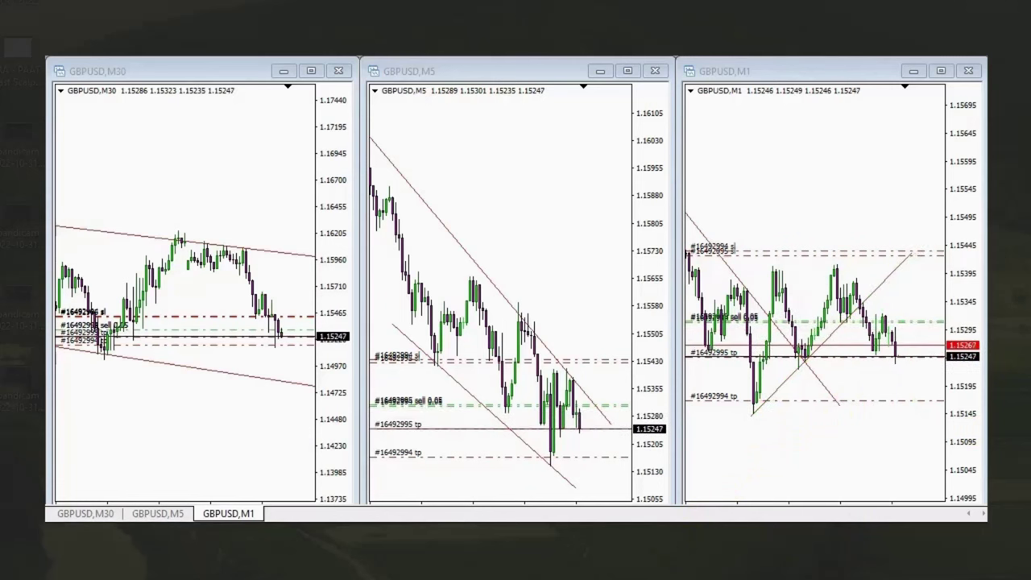
Step: Move the rising trendline's upper end onto the recent peak to follow the decline
left_click(911, 362)
left_click_drag(893, 340, 930, 416)
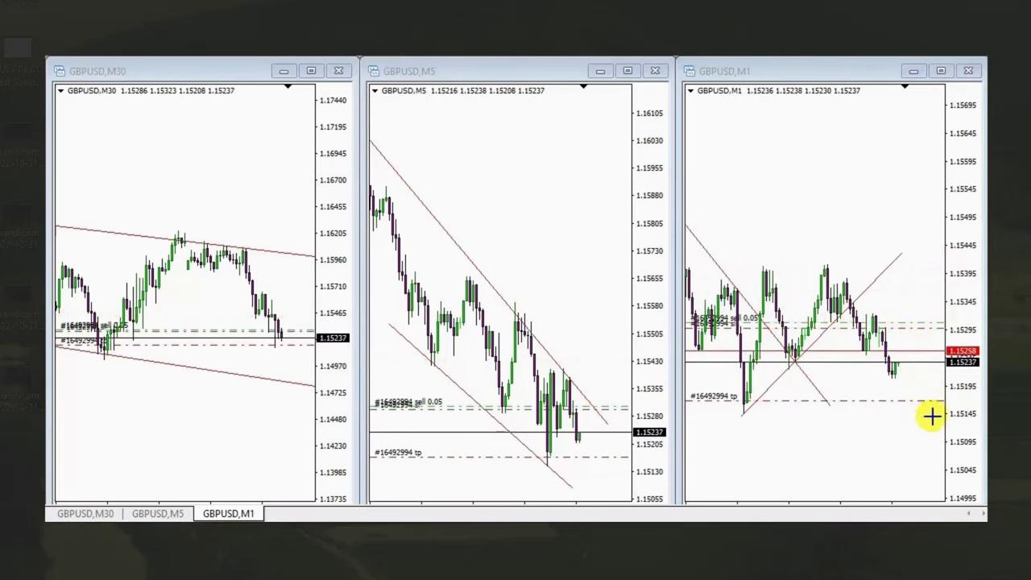
left_click_drag(901, 255, 827, 258)
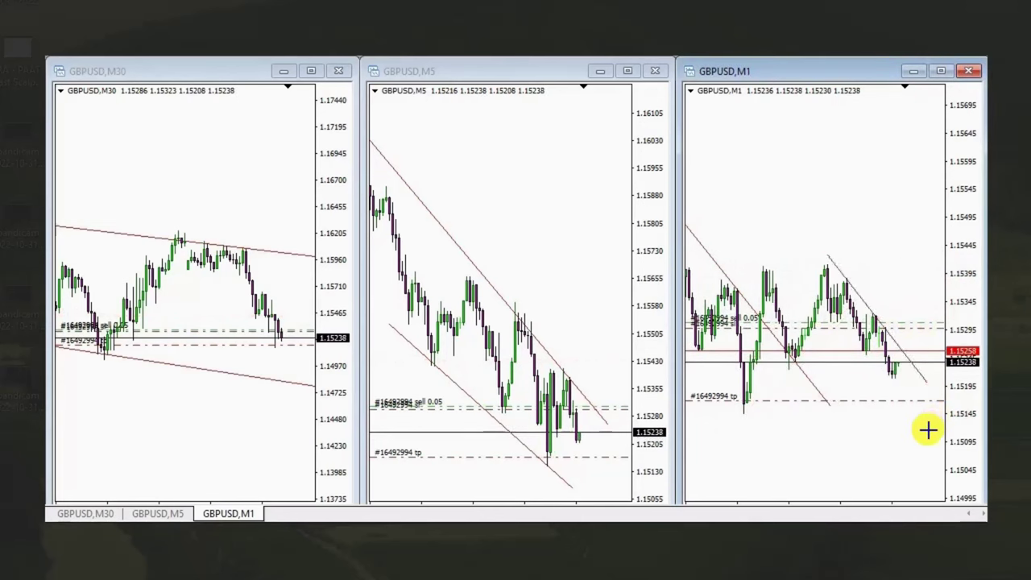
double_click(902, 352)
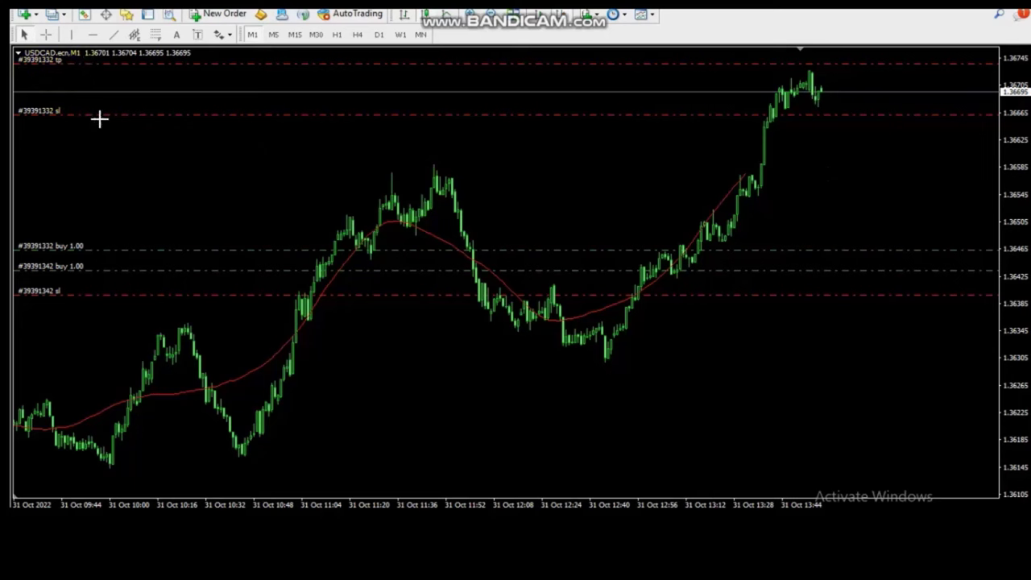
Step: Draw and delete three USDCAD trendlines, then raise the second stop loss to the first's level
left_click_drag(221, 471, 1014, 234)
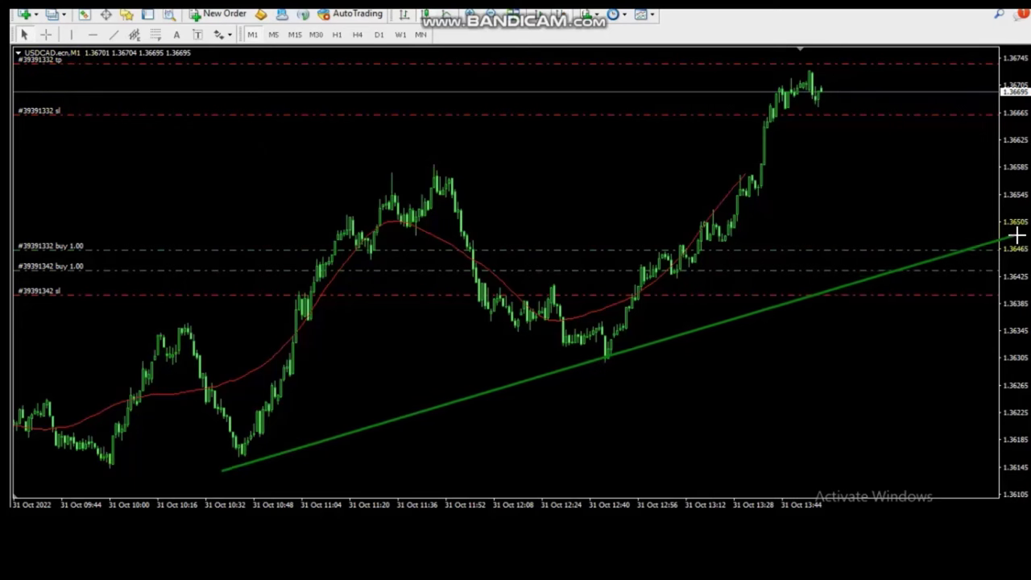
left_click_drag(153, 334, 741, 6)
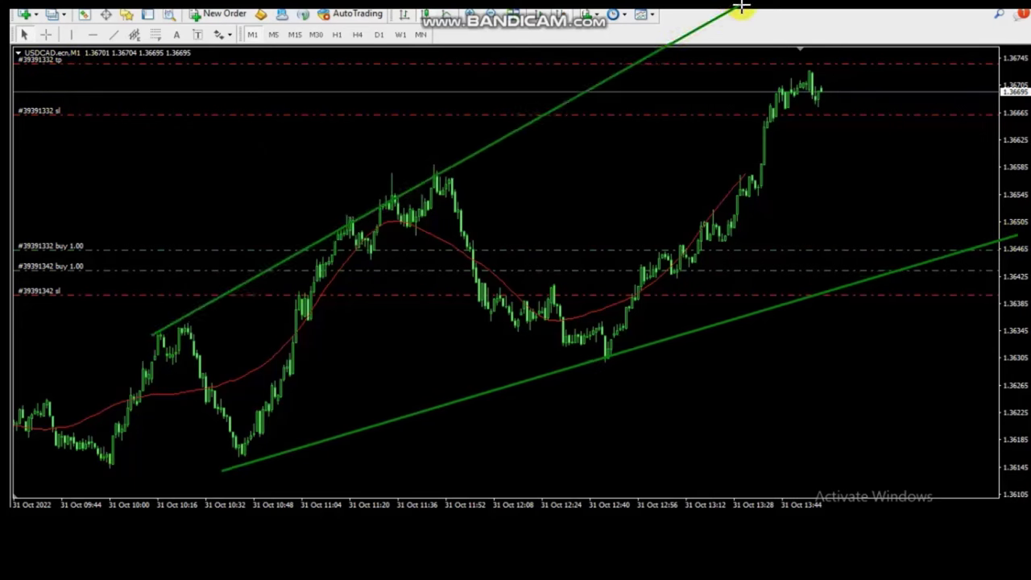
left_click_drag(444, 180, 642, 362)
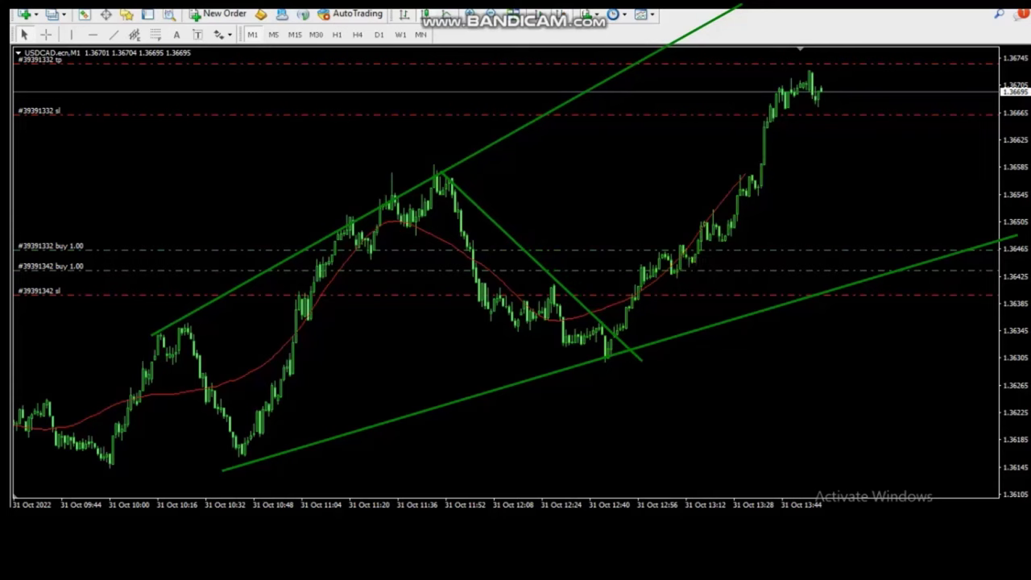
key("BackSpace")
key("BackSpace")
key("BackSpace")
left_click_drag(285, 290, 285, 113)
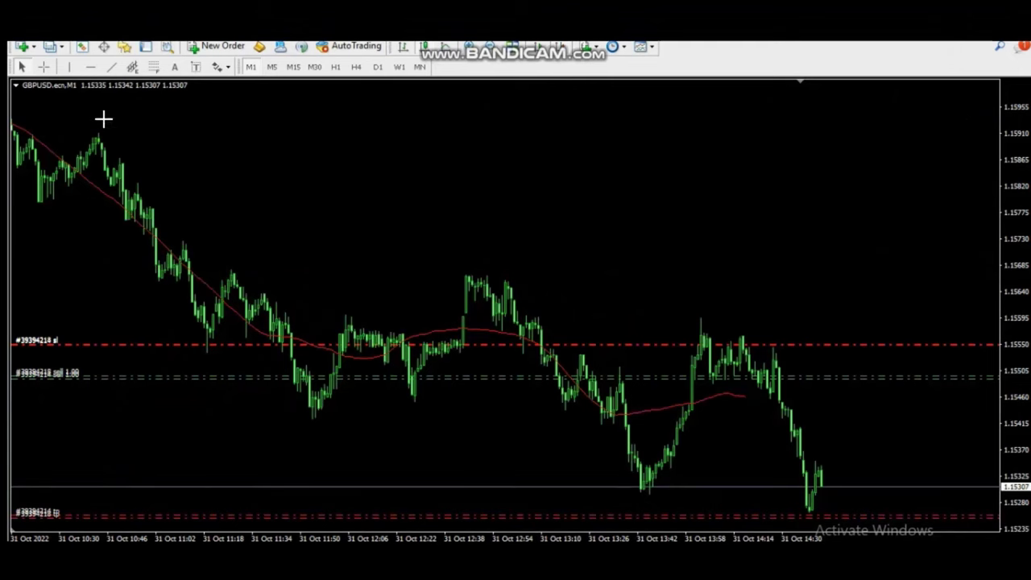
Step: Draw parallel descending lines along GBPUSD highs and lows, plus a rising line from the bottom
left_click_drag(433, 269, 965, 394)
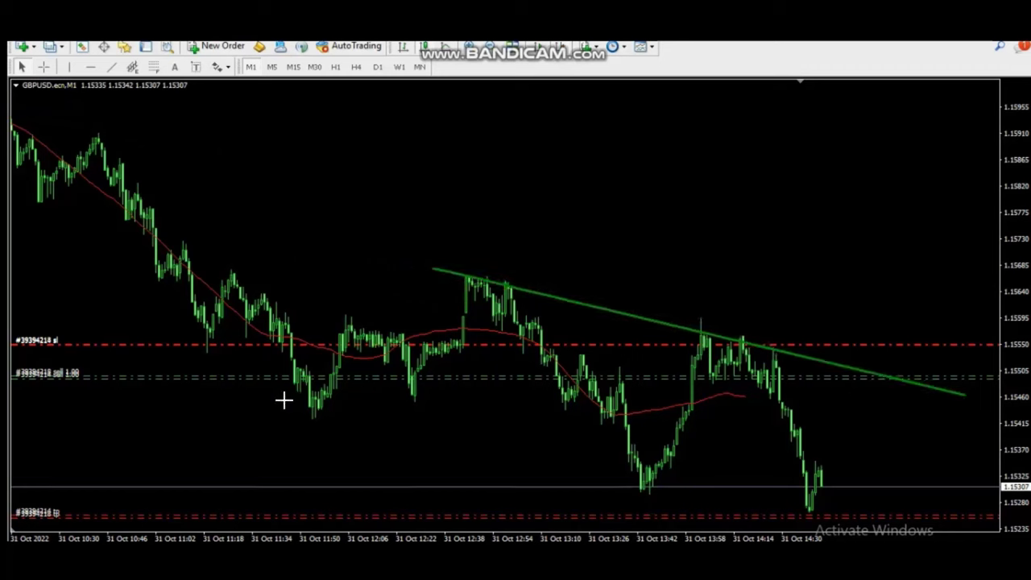
mouse_move(287, 401)
left_mouse_down()
mouse_move(1005, 543)
mouse_move(978, 564)
left_mouse_up()
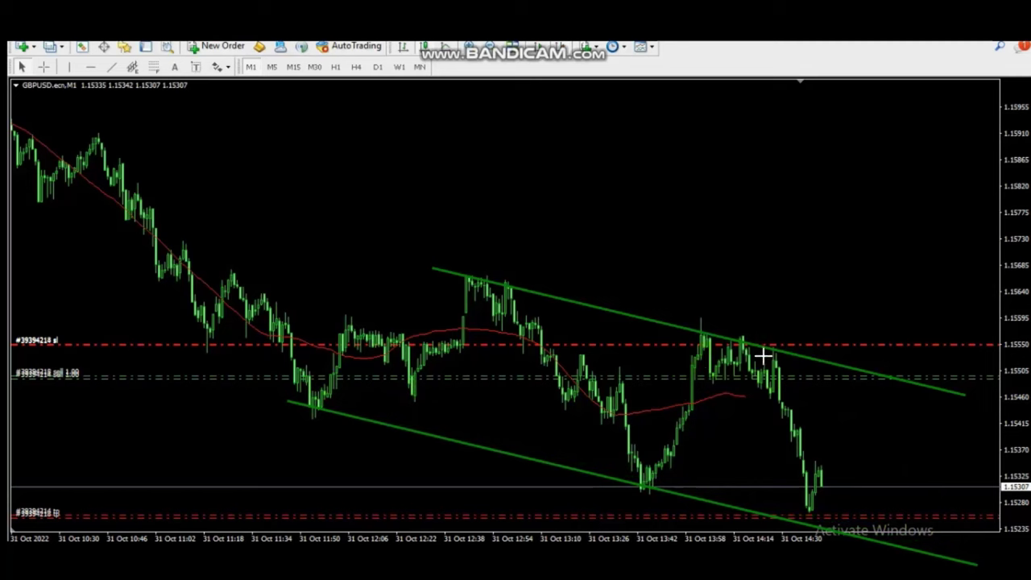
mouse_move(649, 488)
left_mouse_down()
mouse_move(771, 339)
mouse_move(762, 335)
left_mouse_up()
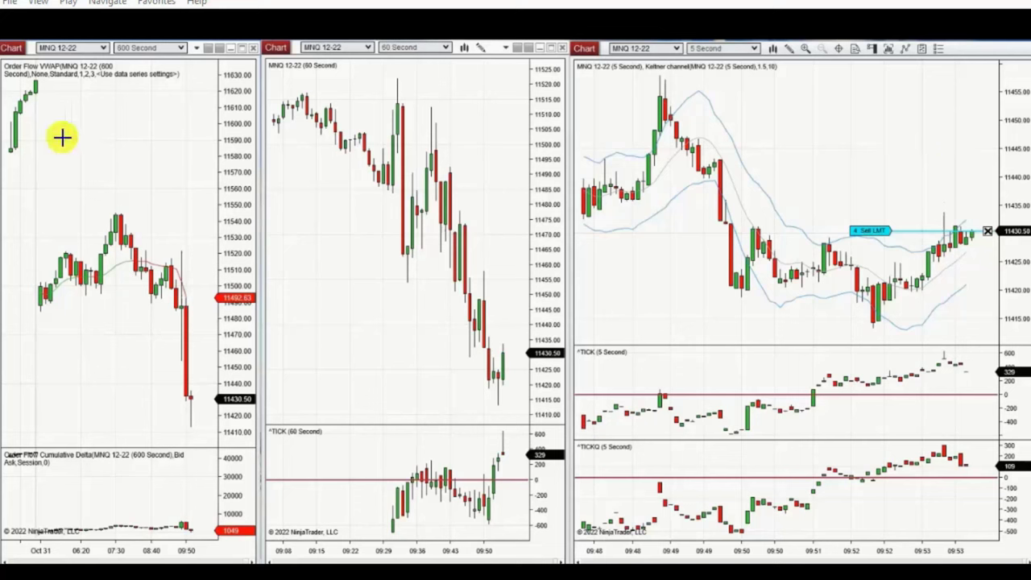
Step: Draw two converging lines on the 600-second MNQ chart and two steep falling lines on 60-second
left_click_drag(113, 212, 203, 276)
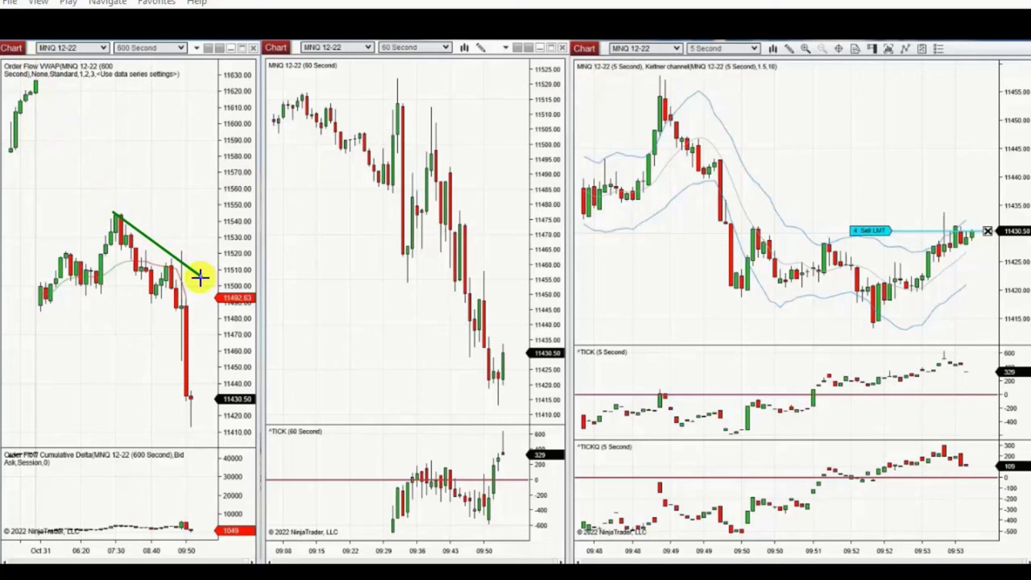
left_click_drag(79, 292, 199, 308)
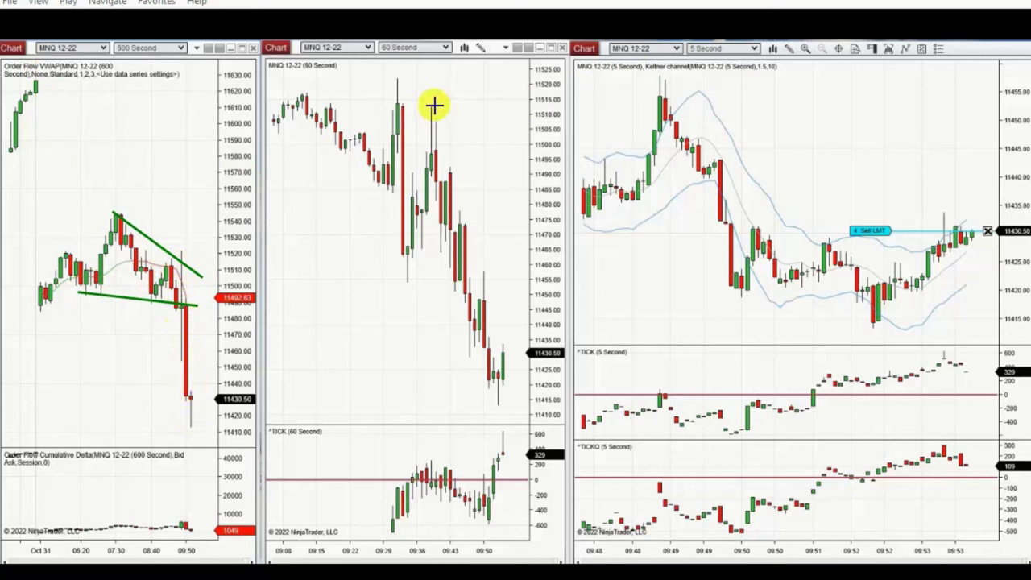
left_click_drag(432, 103, 529, 415)
left_click_drag(439, 243, 494, 441)
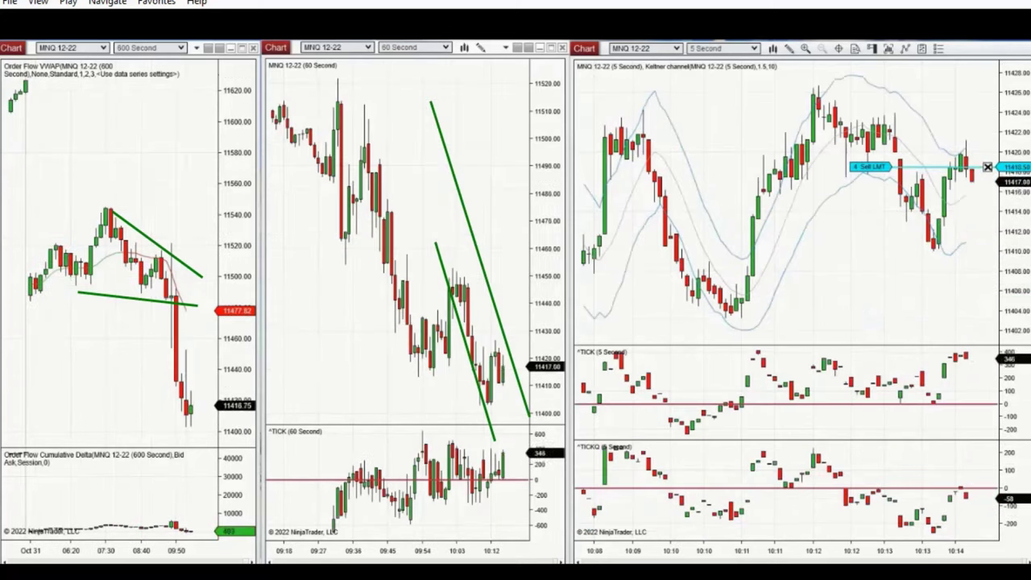
Step: Fill the 4-contract MNQ sell limit and add a 1-contract buy limit profit target
left_click(952, 185)
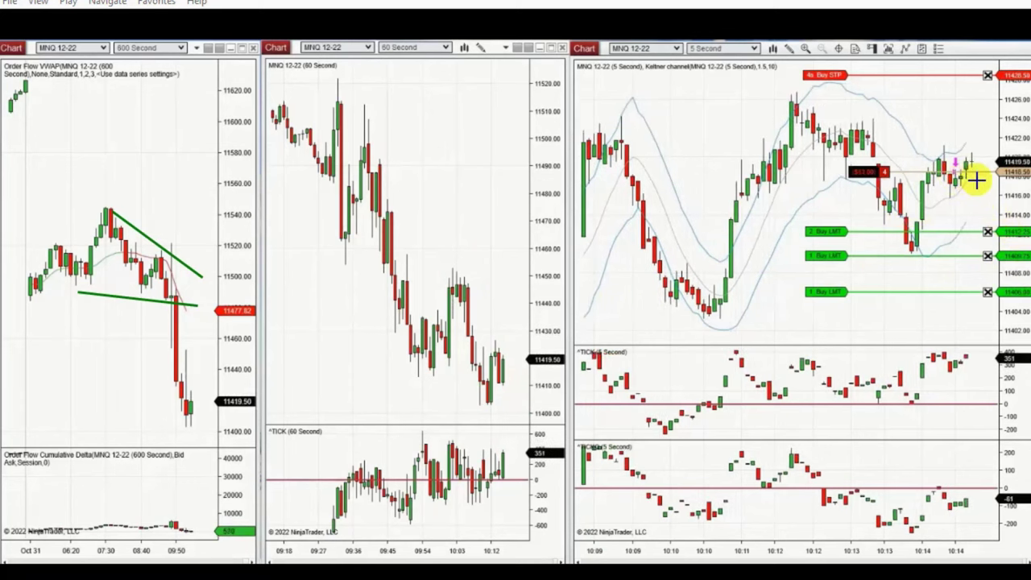
left_click(976, 205)
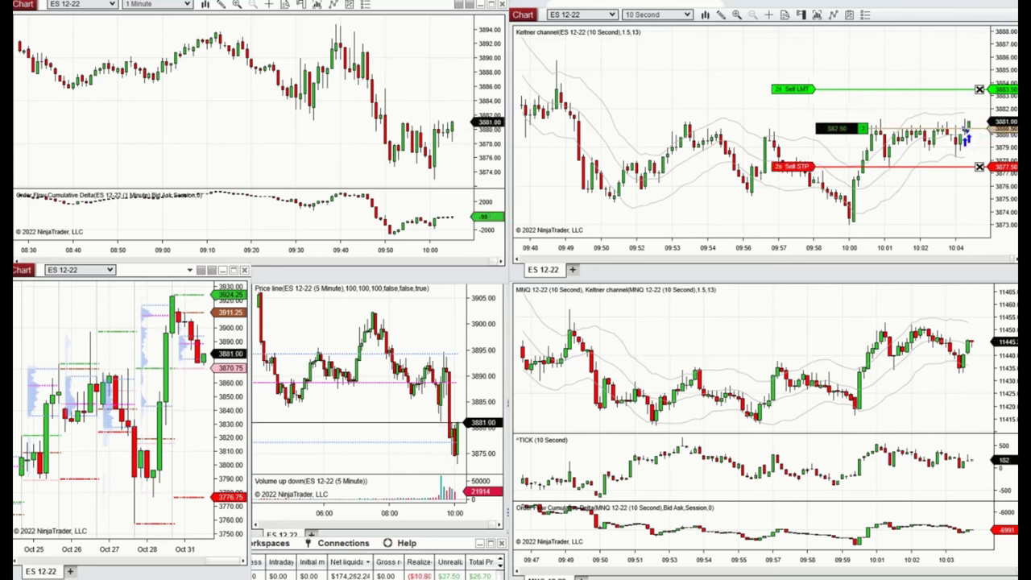
Step: Place a 1-contract buy limit at 3881.25 on the ES 10-second chart, then show the clock
left_click(964, 122)
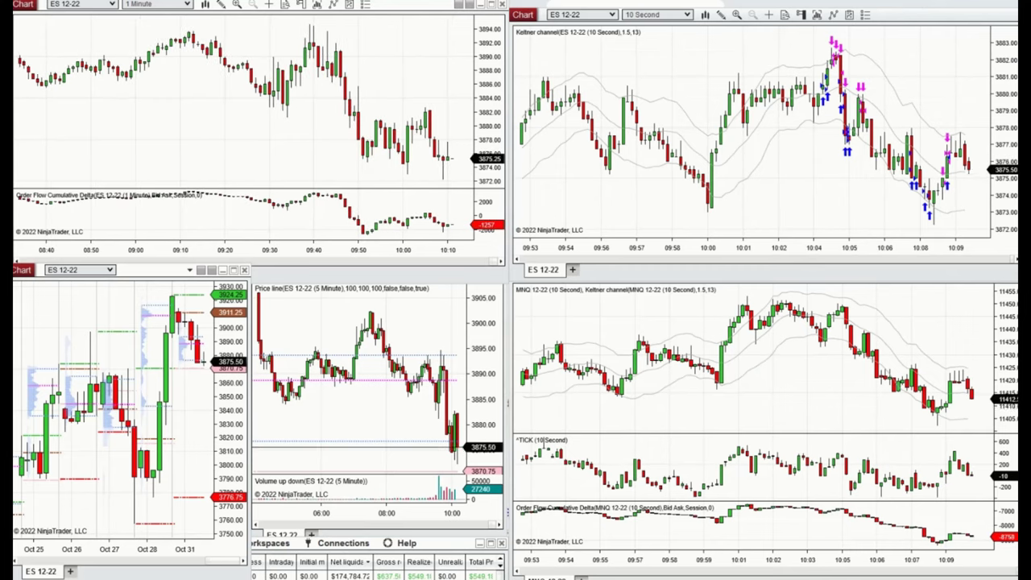
key("super+alt+d")
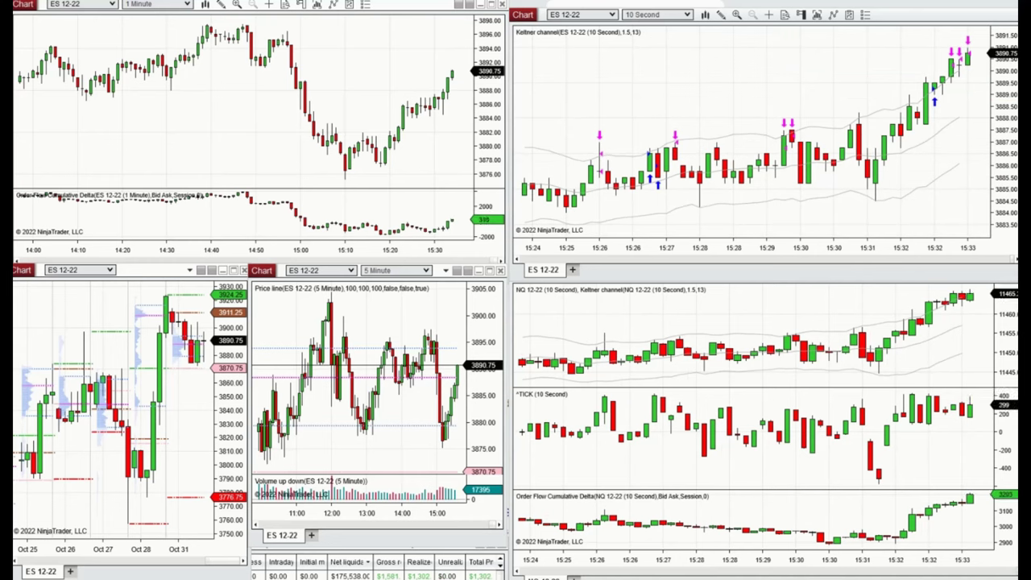
Step: Show the Windows clock and calendar flyout after the ES trades play out
key("super+alt+d")
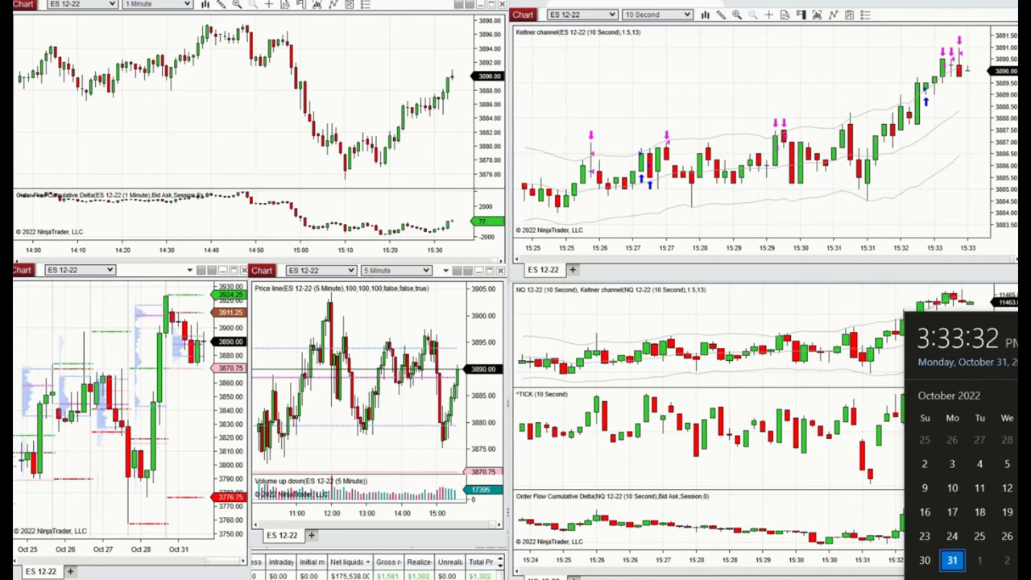